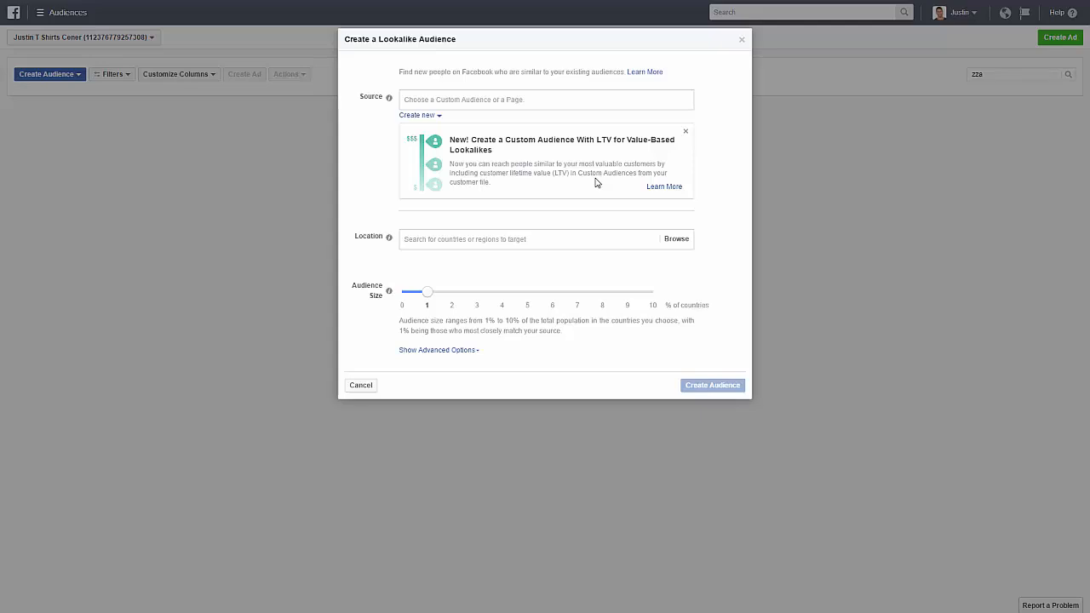
- Review the explanation of LTV-based lookalikes and the customer file requirements for a value-based custom audience, and close the setup
left_click(656, 190)
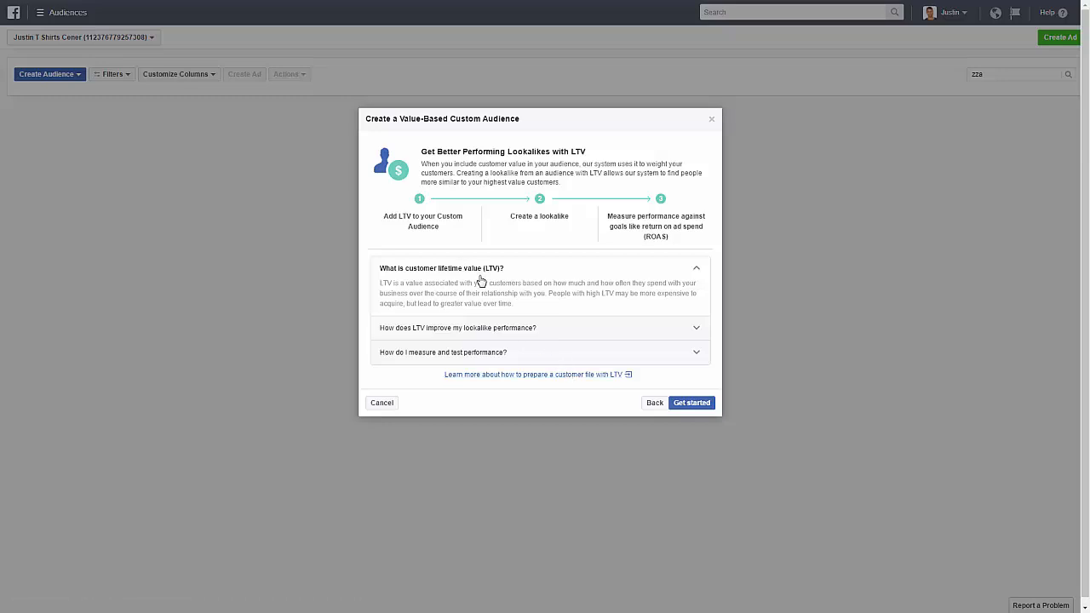
left_click(488, 332)
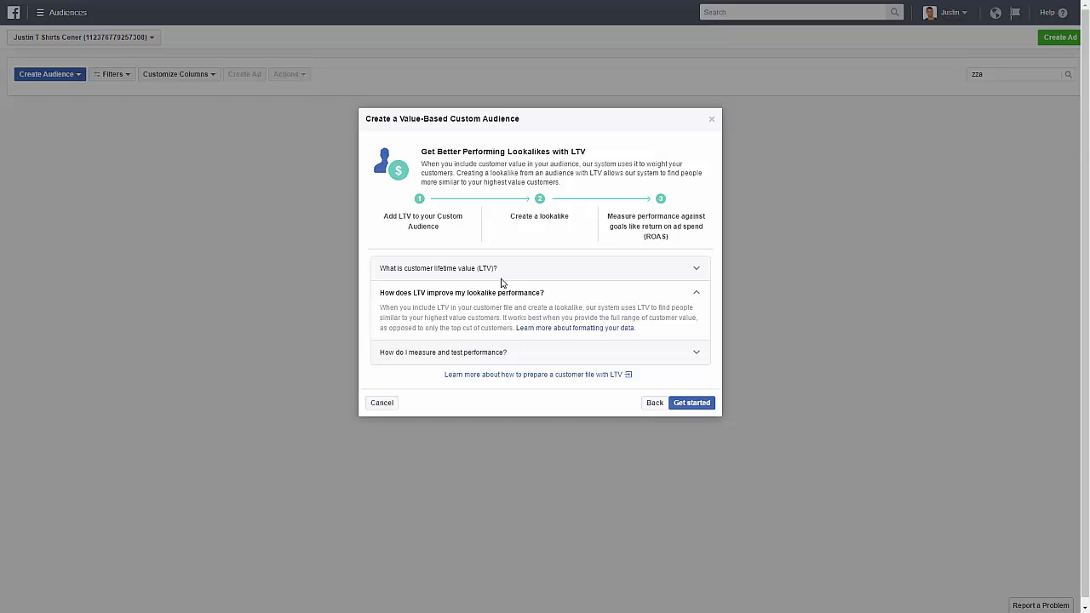
left_click(696, 407)
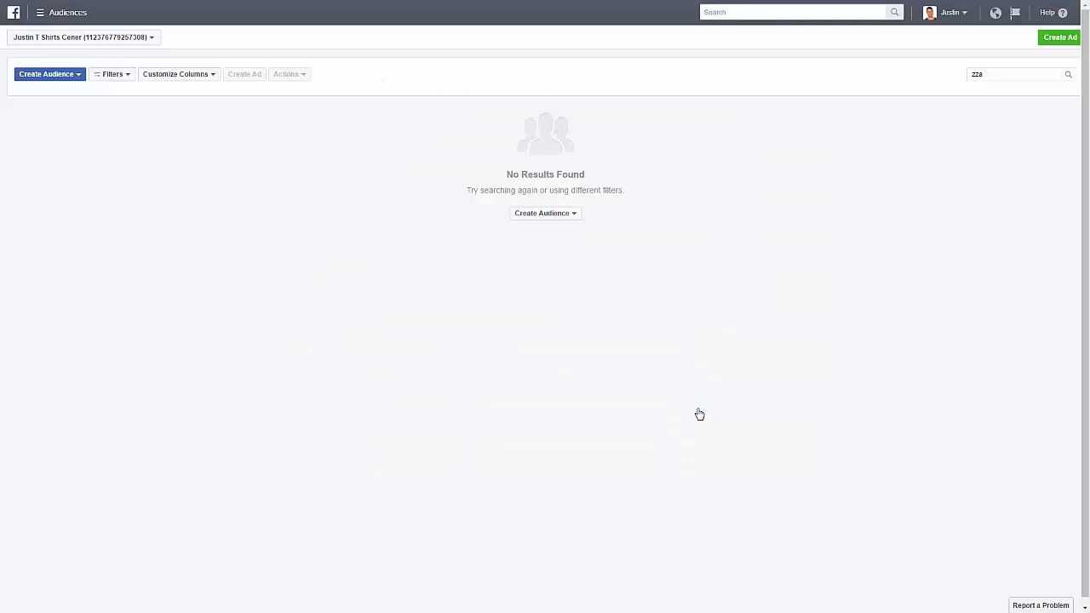
left_click(686, 425)
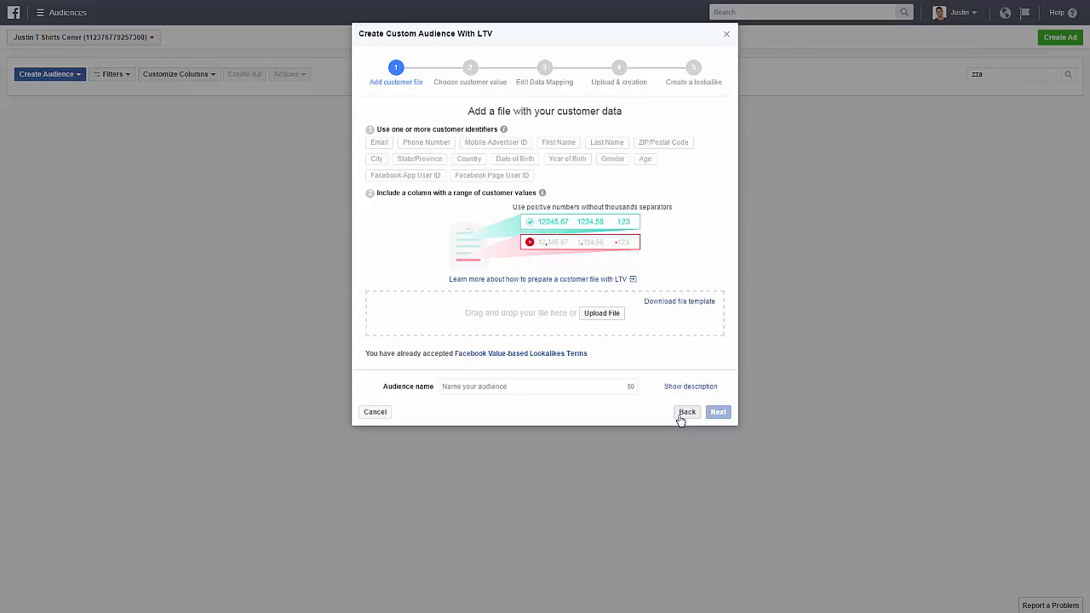
left_click(686, 413)
left_click(695, 356)
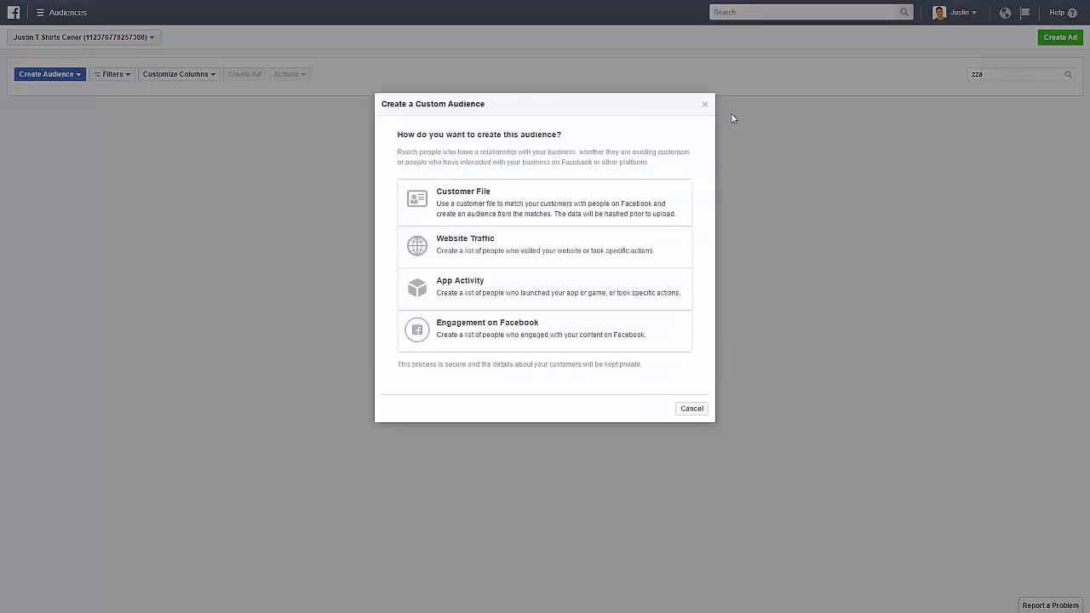
left_click(704, 105)
- Start a new custom audience based on website traffic and set its traffic type to Custom Combination
left_click(30, 75)
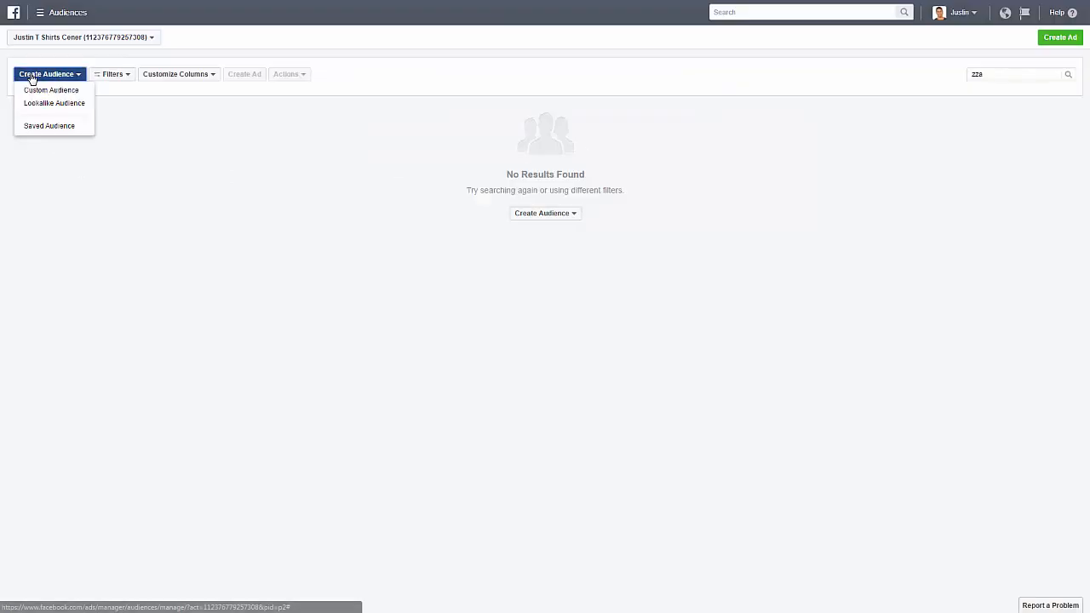
left_click(36, 89)
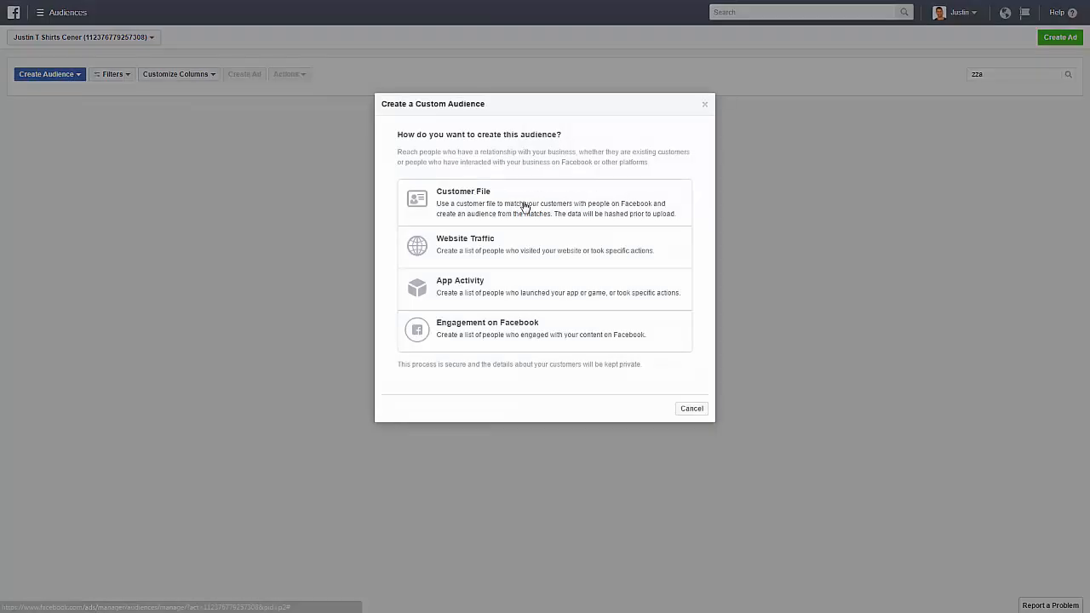
left_click(460, 244)
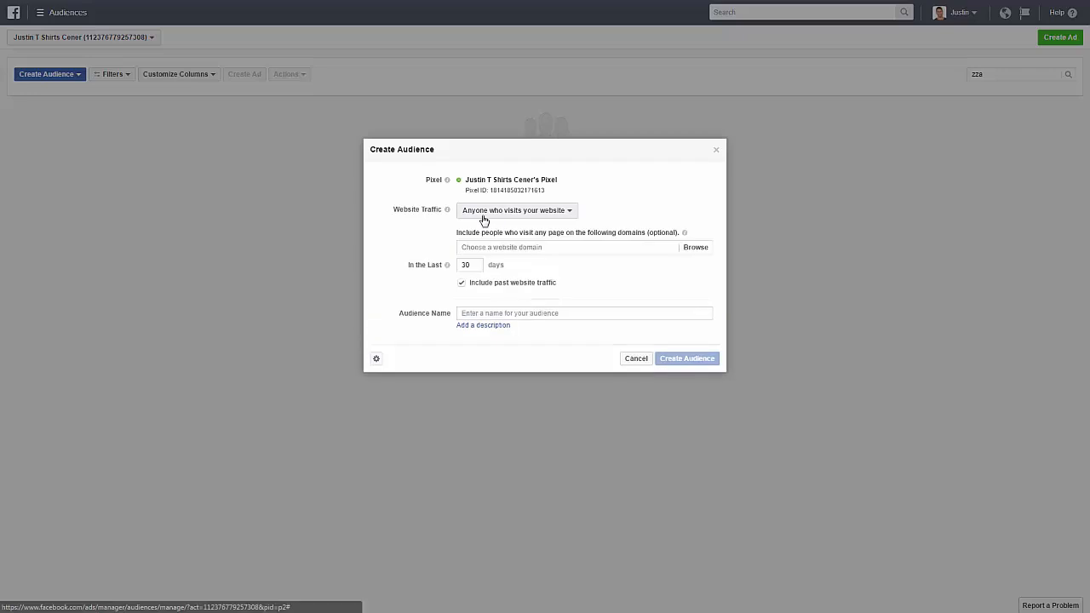
left_click(483, 213)
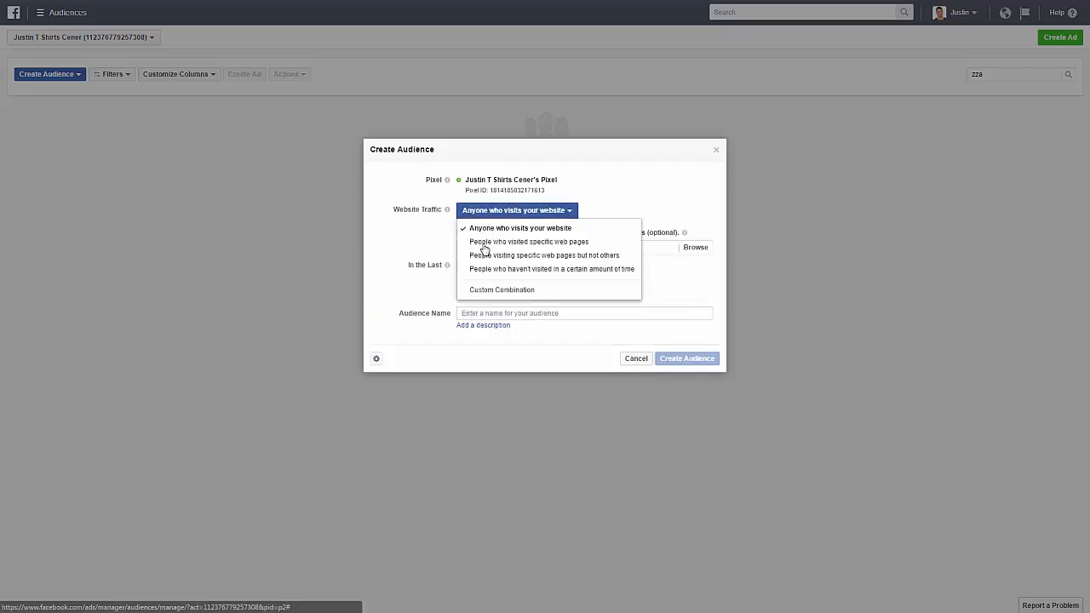
left_click(482, 291)
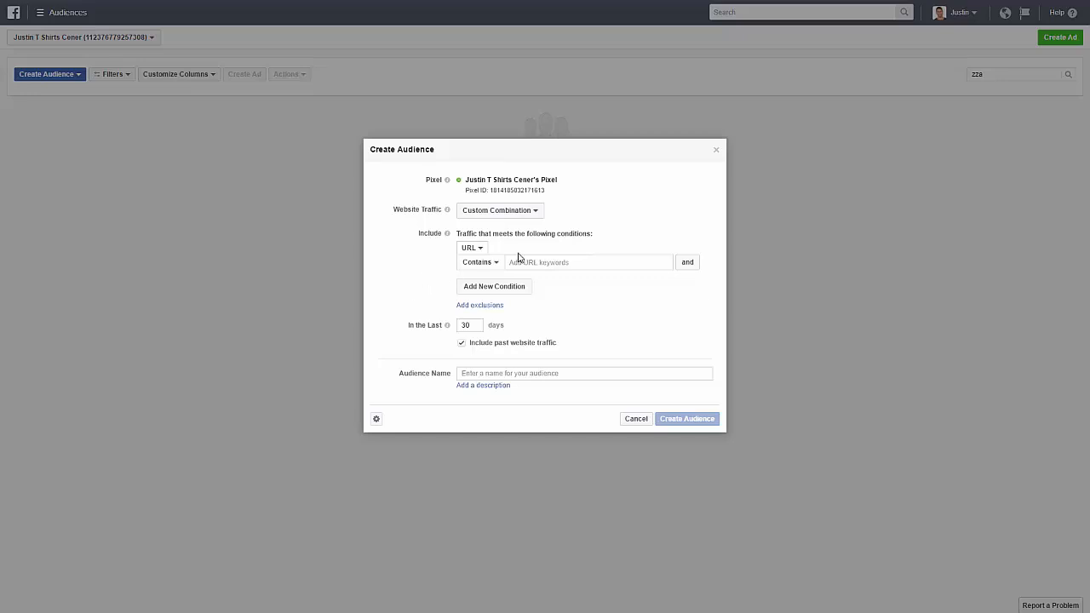
- Base the audience's inclusion condition on an event instead of a URL and choose the Purchase event
left_click(471, 247)
left_click(476, 278)
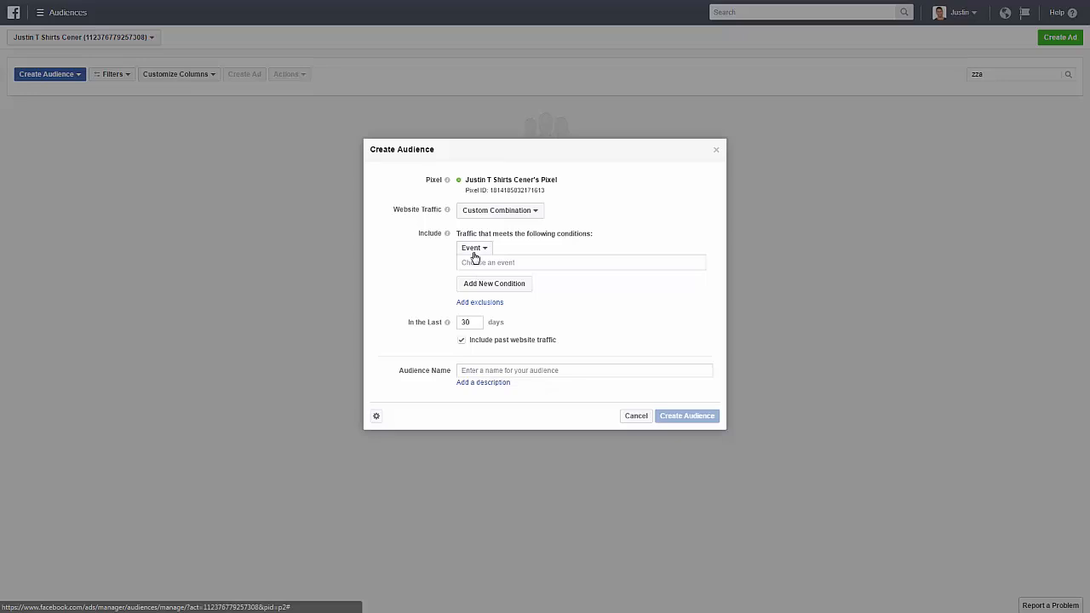
left_click(475, 253)
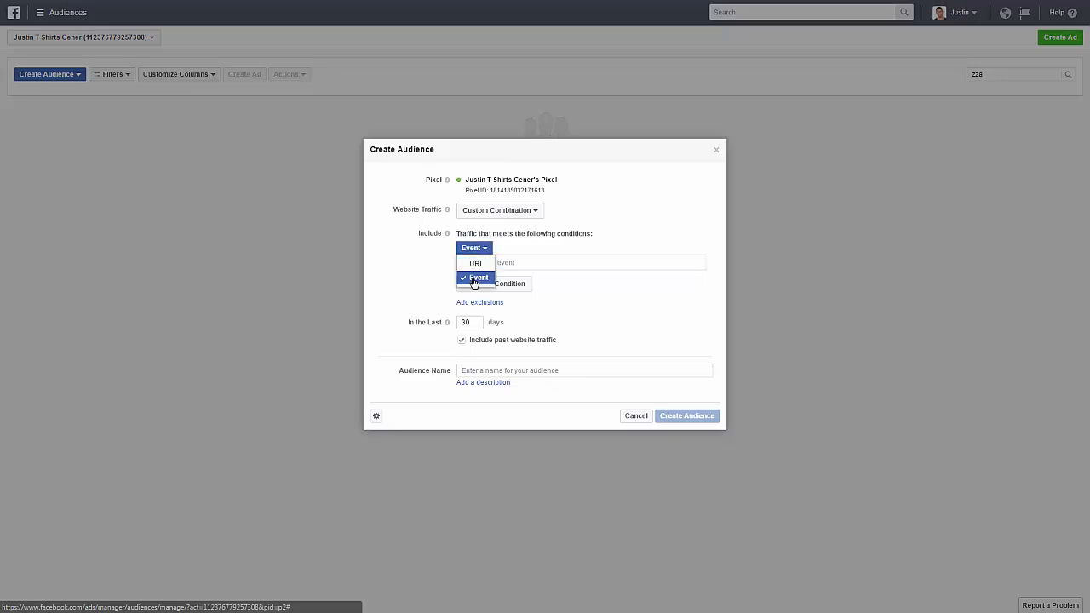
left_click(475, 280)
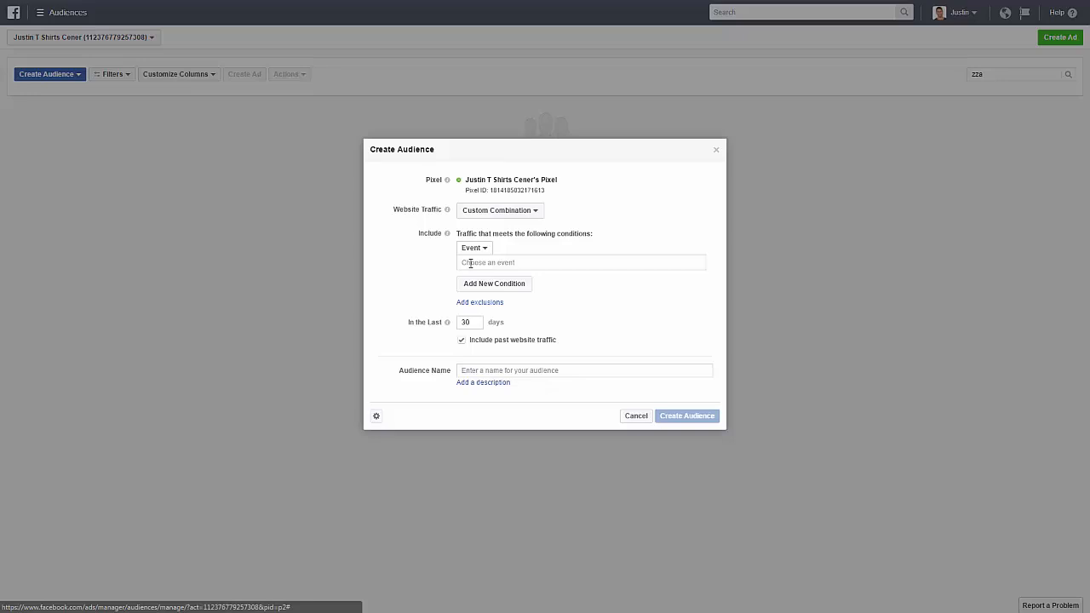
left_click(471, 264)
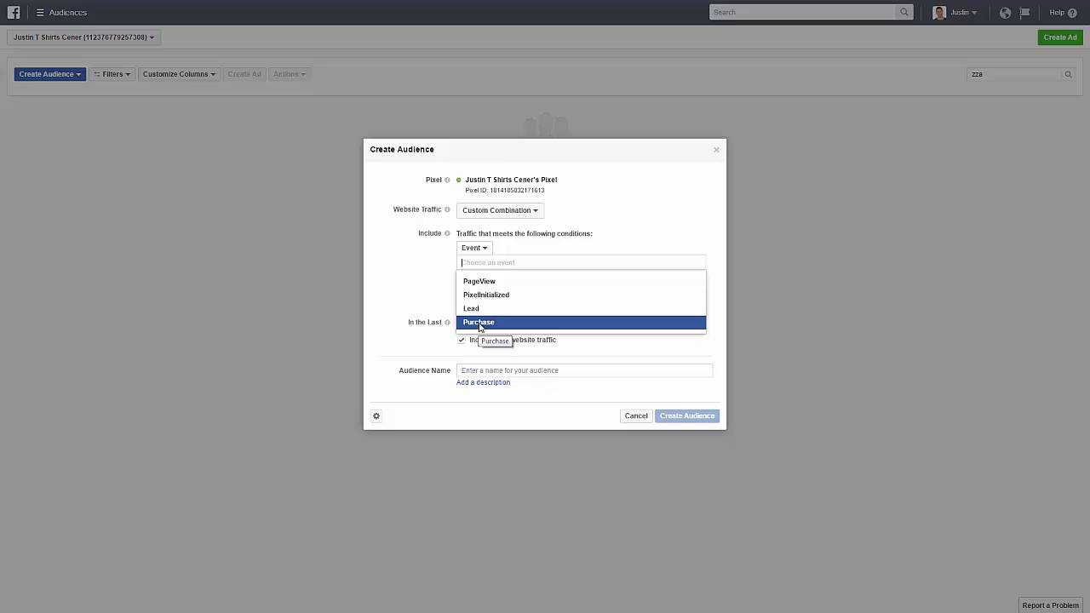
left_click(479, 324)
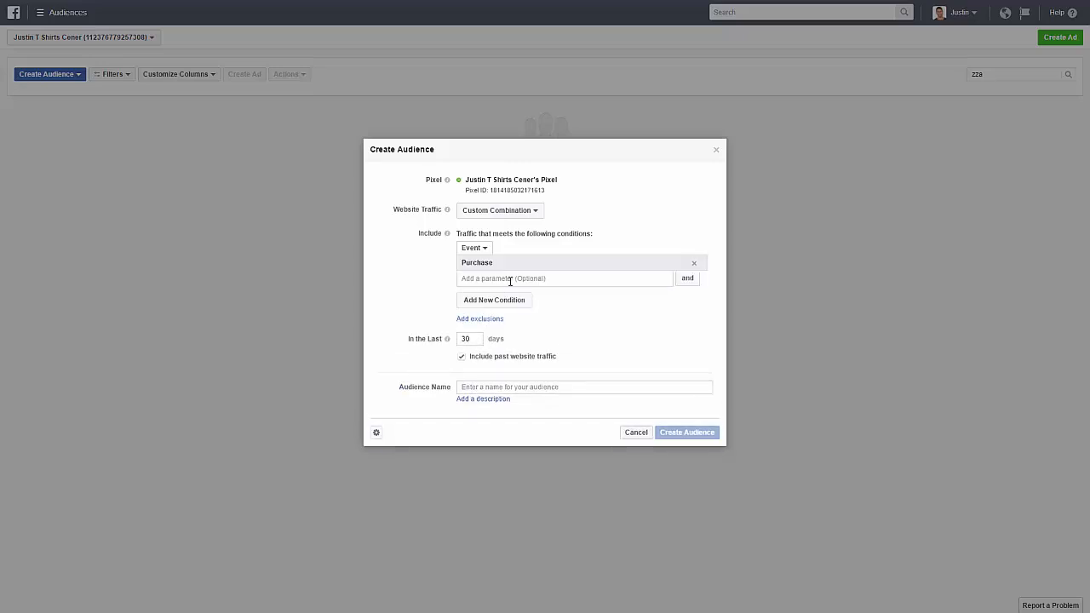
- Restrict the Purchase event with a value parameter greater than 100
left_click(510, 281)
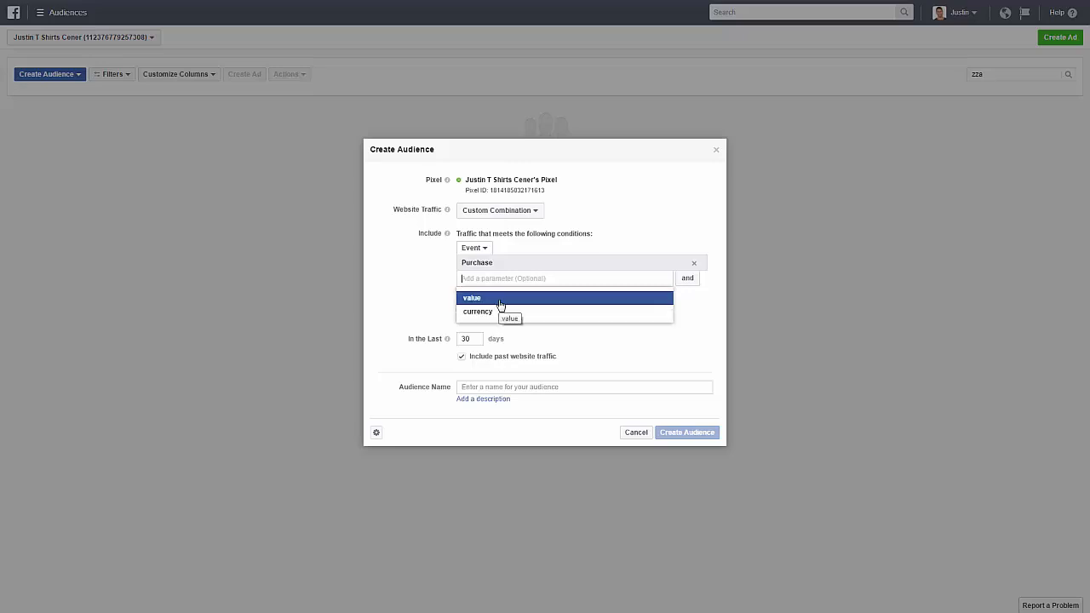
left_click(501, 305)
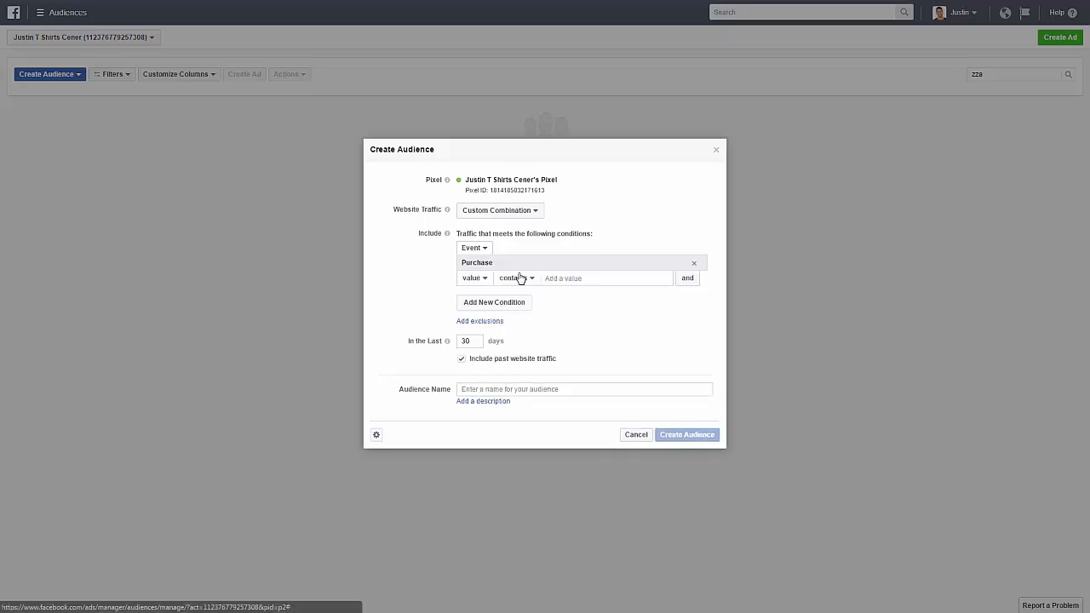
left_click(518, 279)
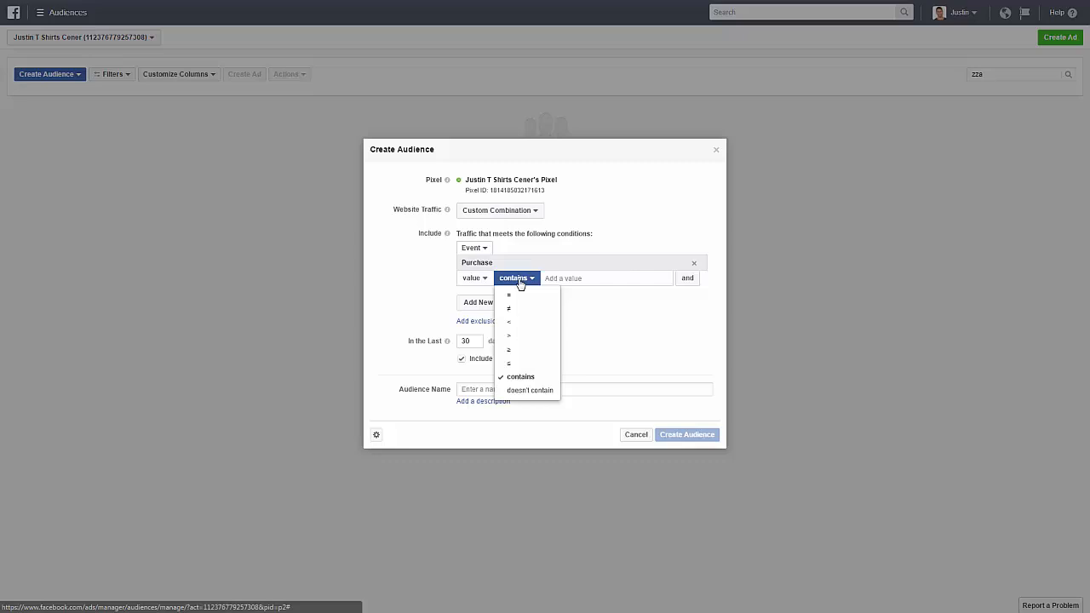
left_click(511, 339)
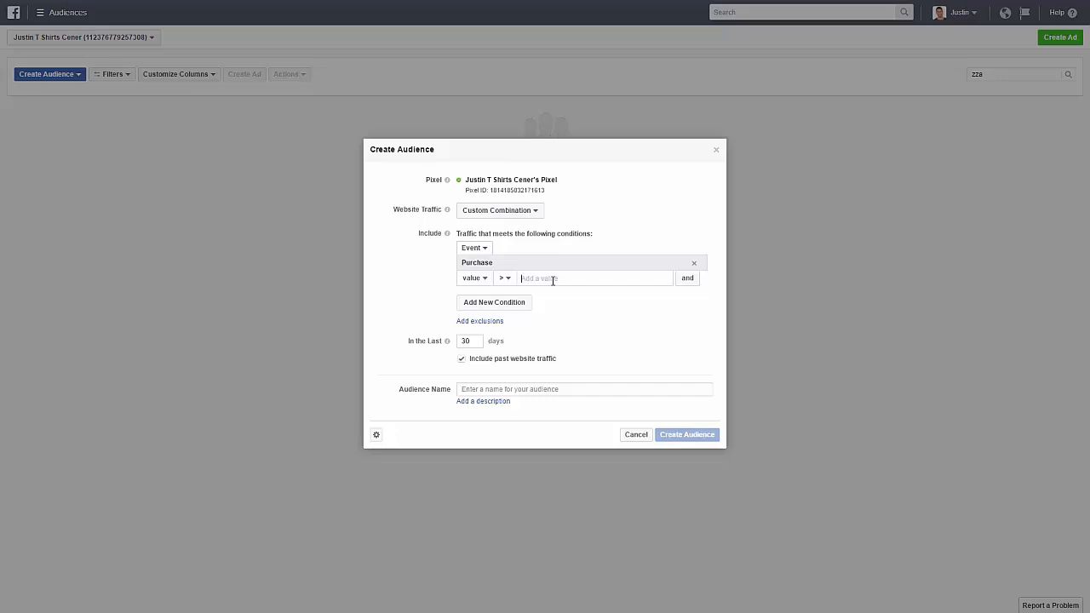
type("100")
key("Return")
- Set the time window to the last 180 days and create the audience under the name "LTV > $100 WCA"
double_click(467, 341)
type("180")
left_click(463, 390)
type("TV")
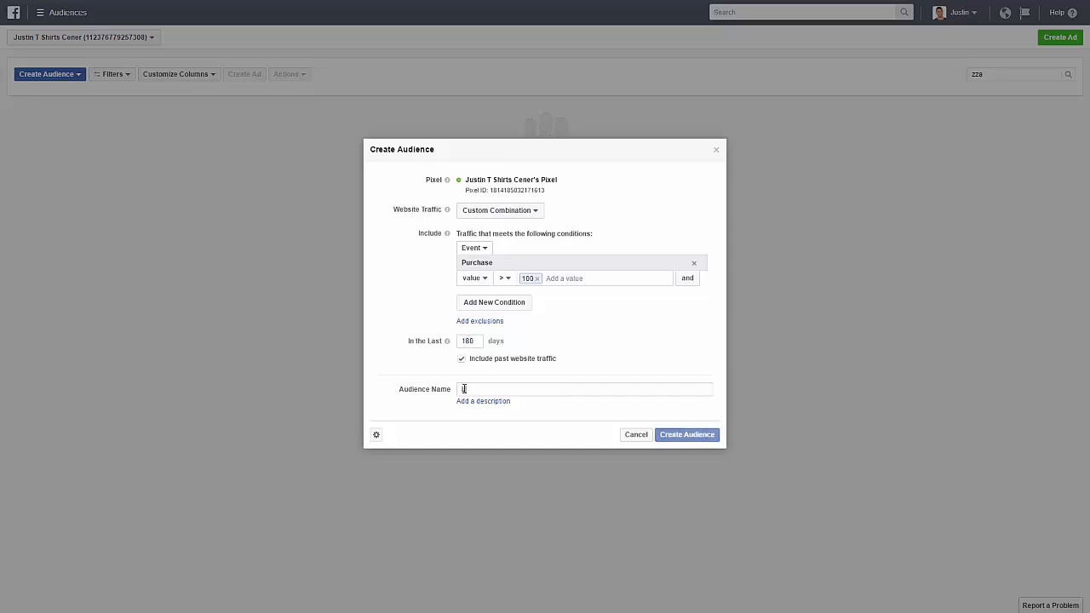
type(" > $100")
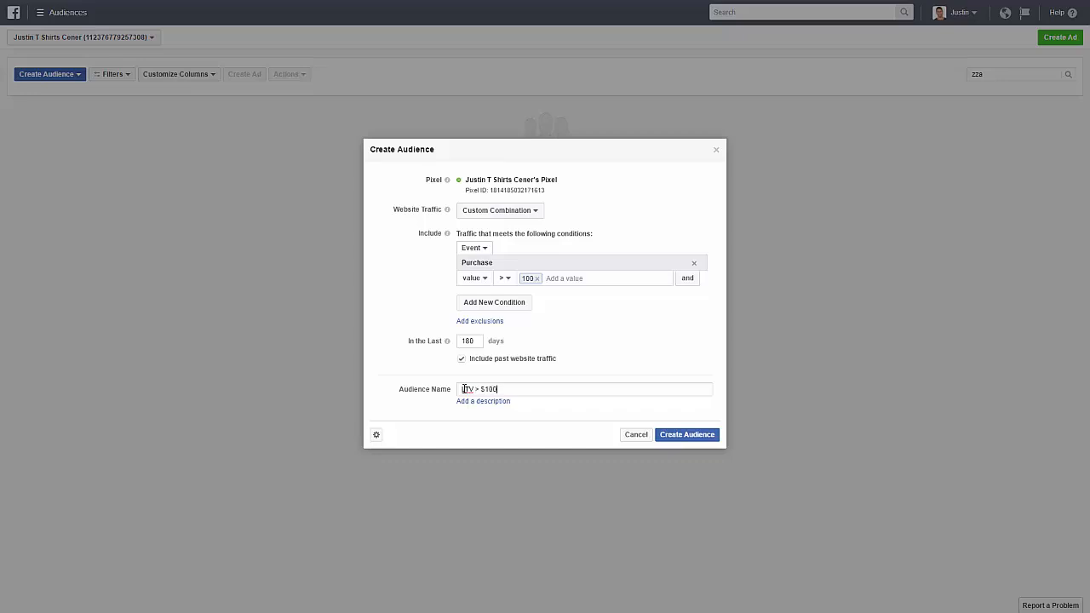
type(" WCA")
left_click(704, 438)
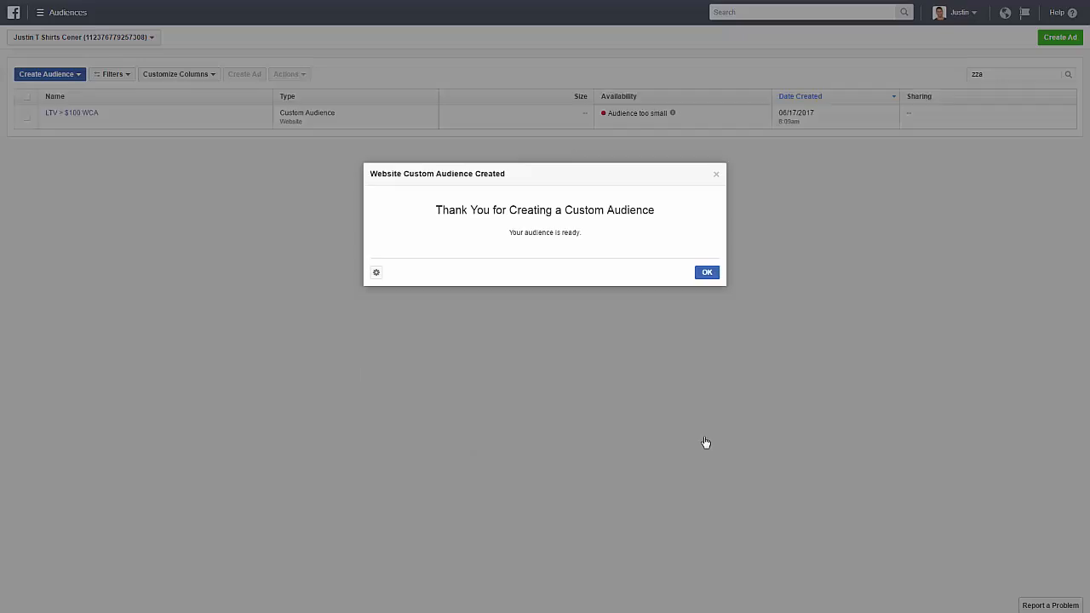
left_click(706, 273)
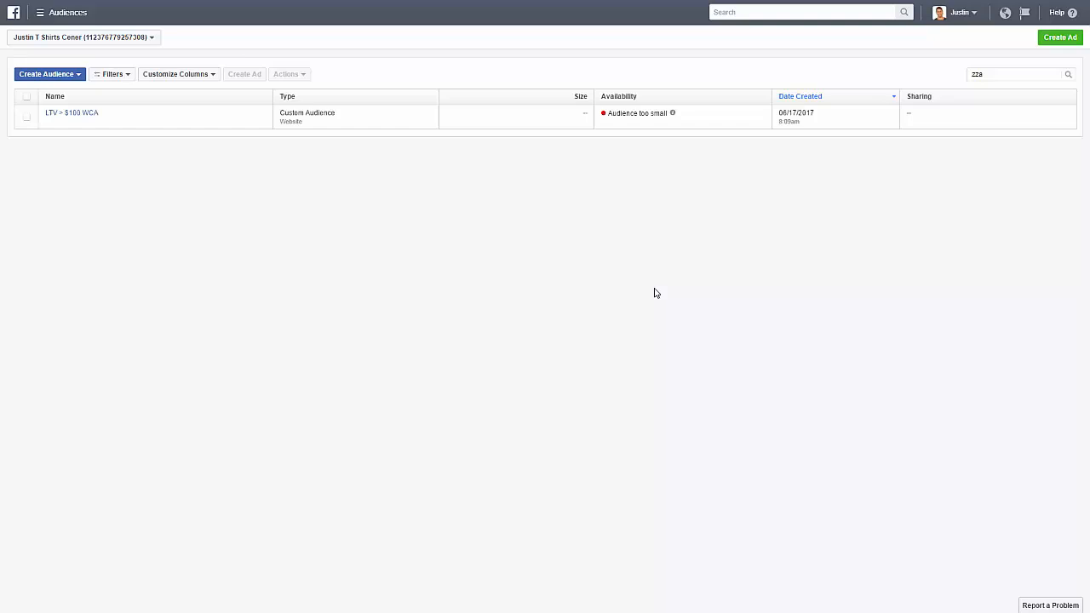
- Create a lookalike audience from the LTV > $100 WCA custom audience with the United States as its location
left_click(26, 117)
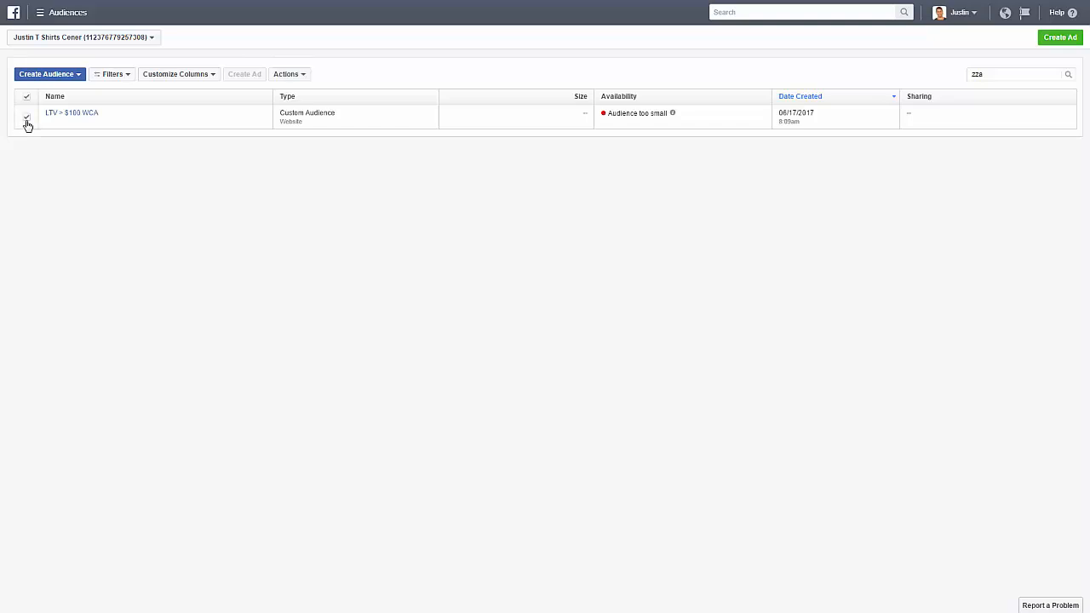
left_click(283, 77)
left_click(282, 92)
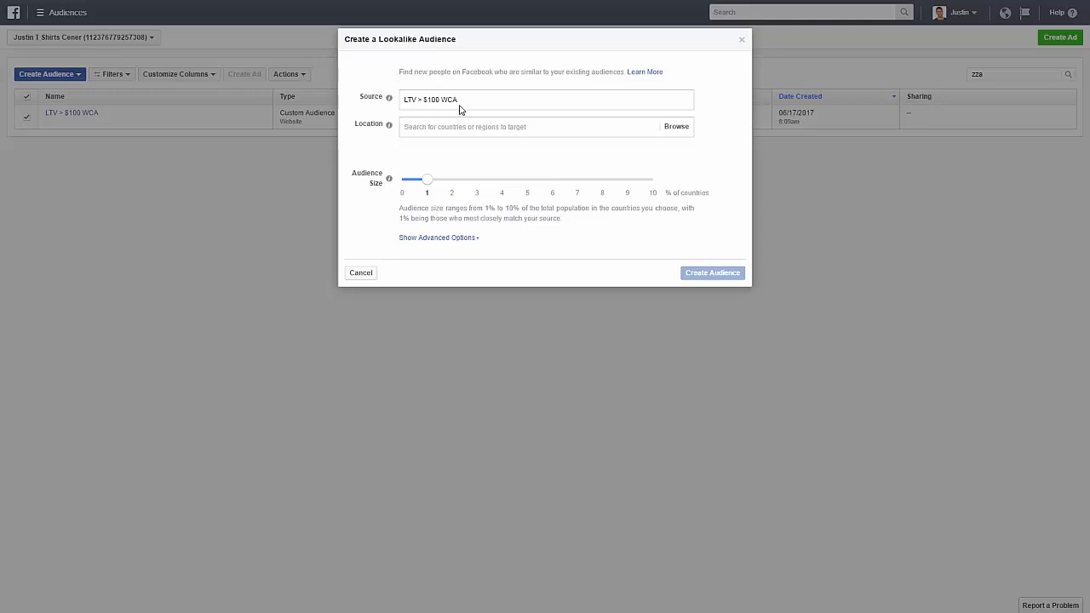
left_click(418, 130)
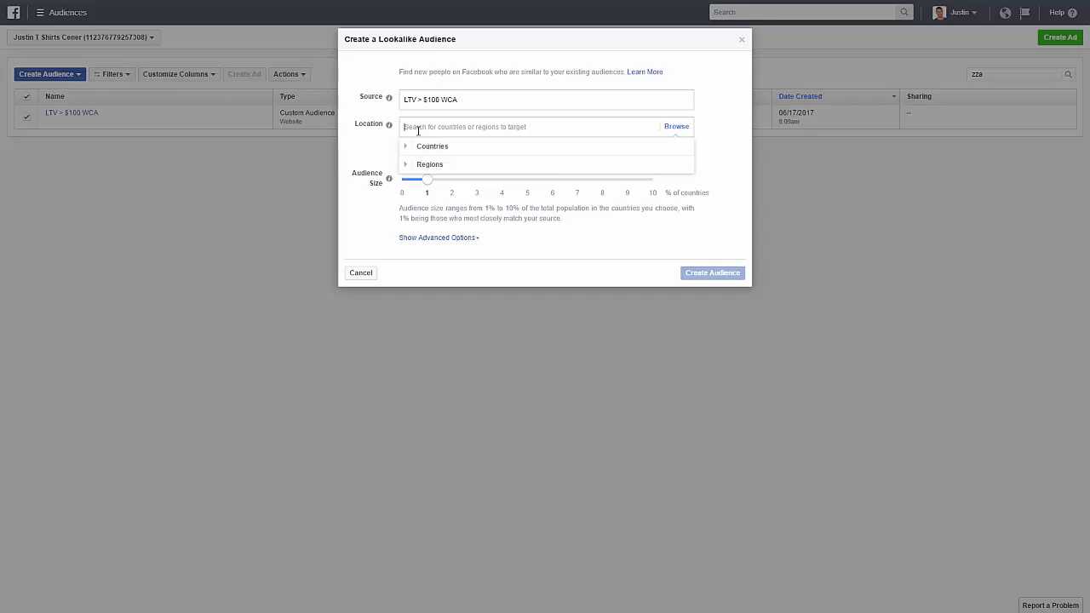
type("United States")
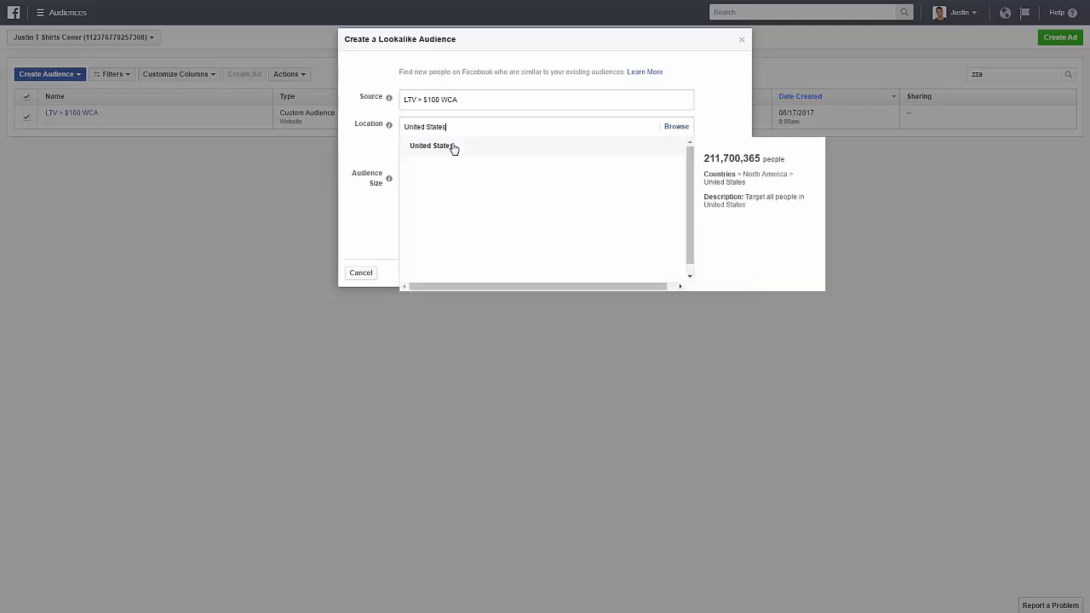
left_click(452, 149)
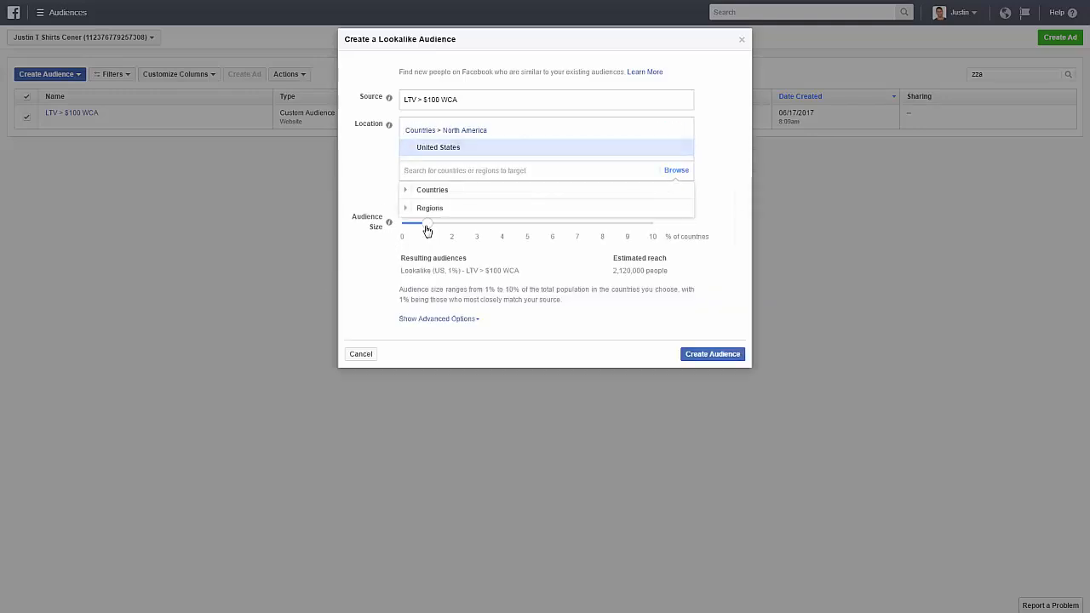
left_click(707, 355)
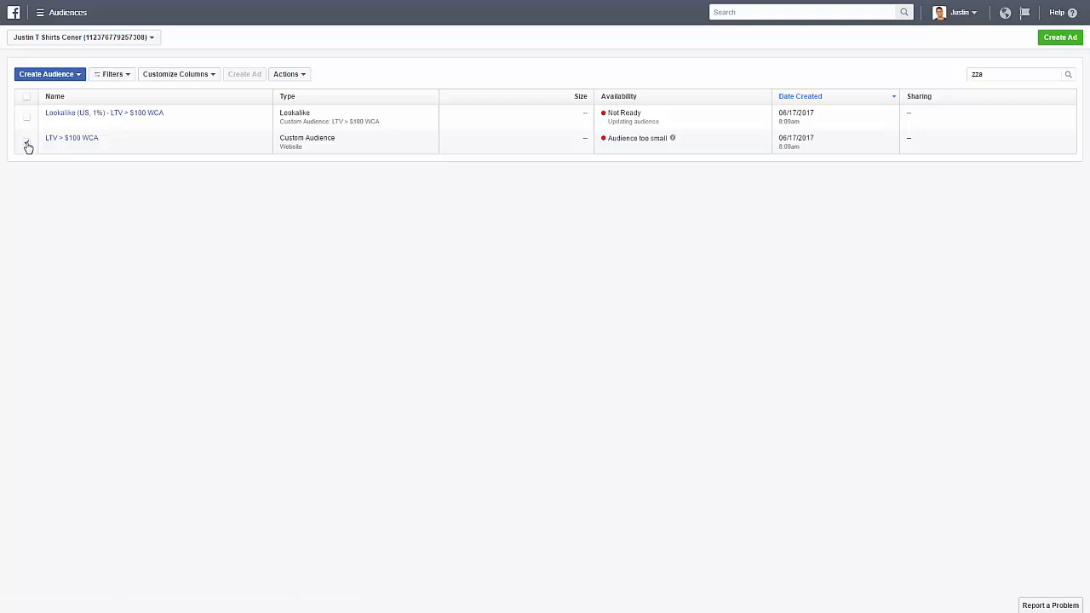
- Check the rule details of the LTV > $100 WCA audience, and select only the new lookalike audience in the list
mouse_move(72, 143)
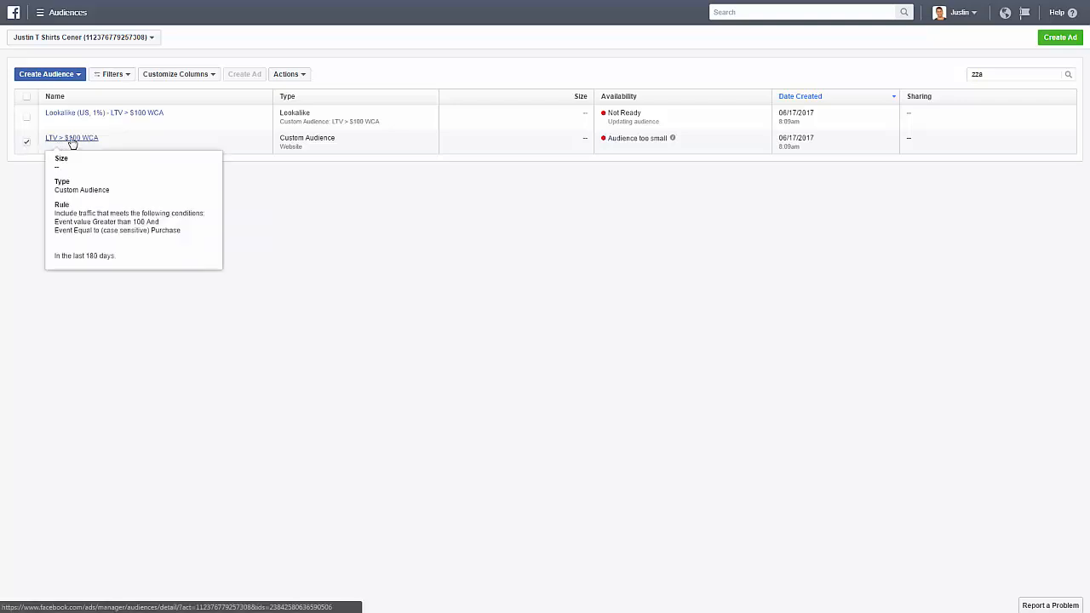
left_click(26, 142)
left_click(26, 122)
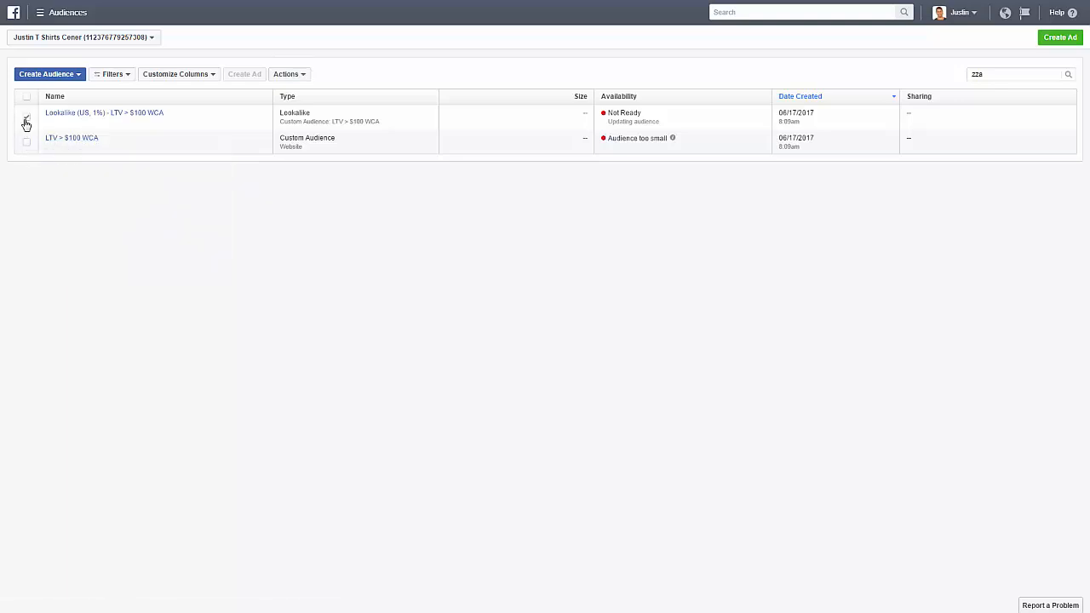